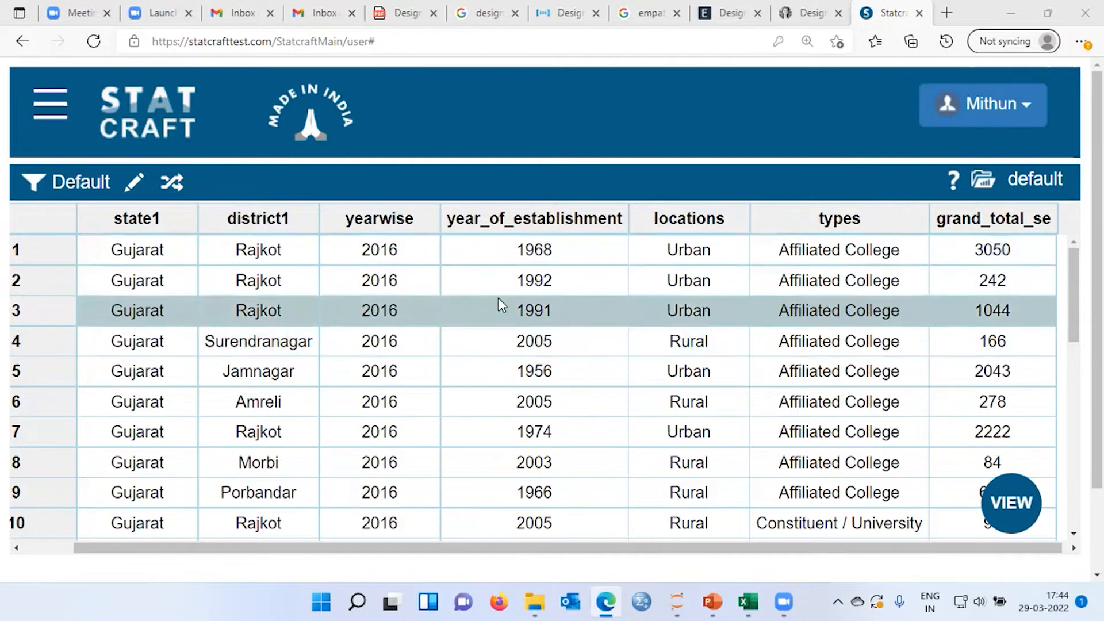
# Start a new Report Tables analysis and add state1 as the first row variable
pyautogui.click(50, 110)
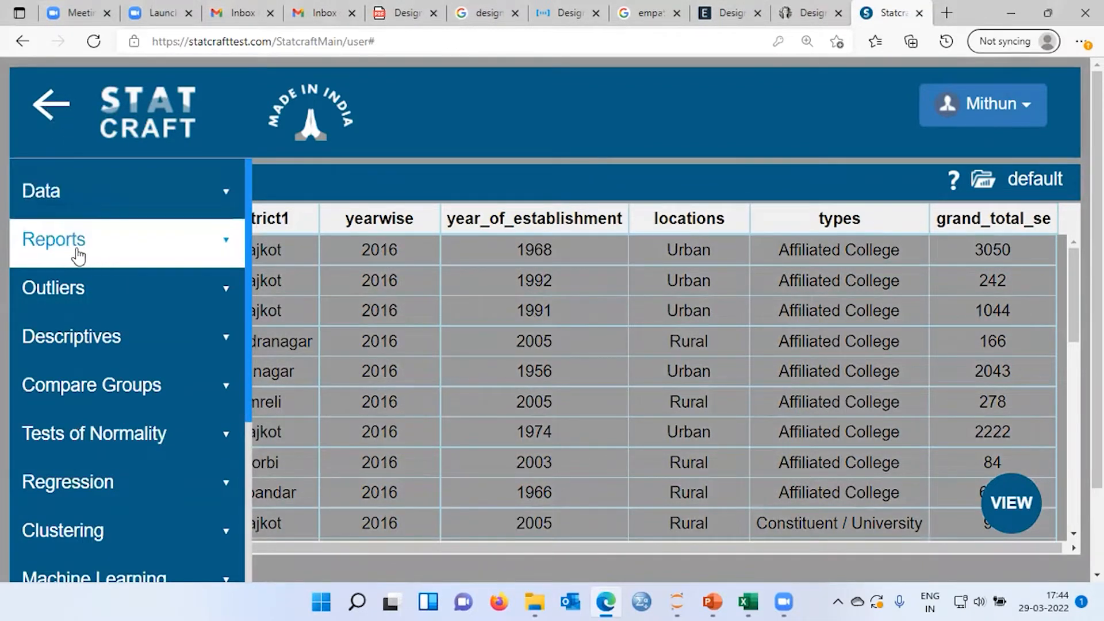
pyautogui.click(226, 249)
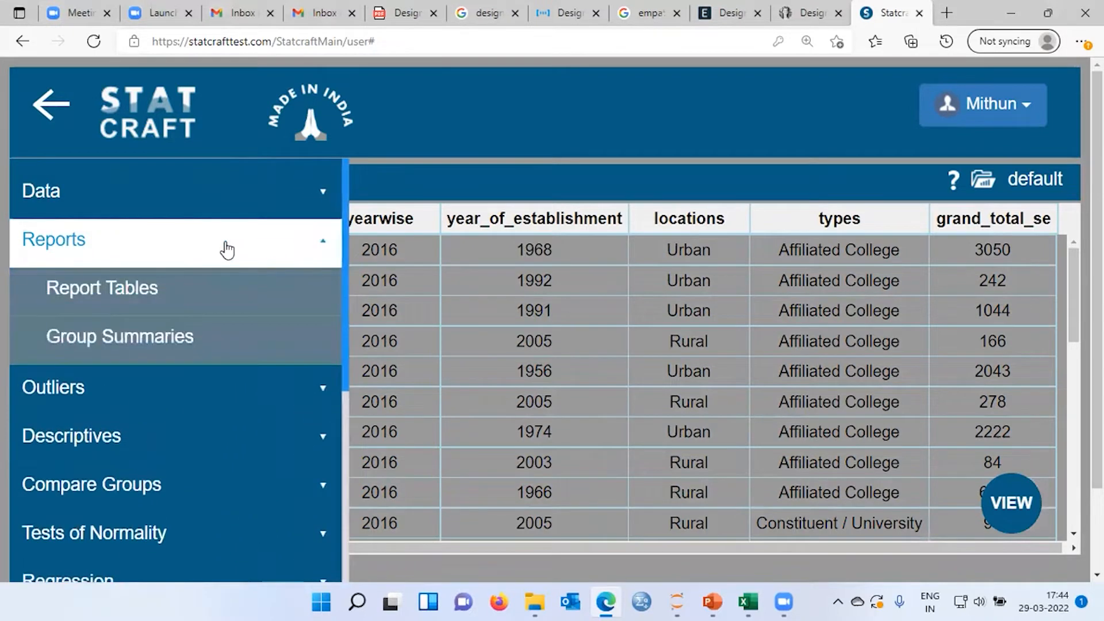
pyautogui.click(104, 300)
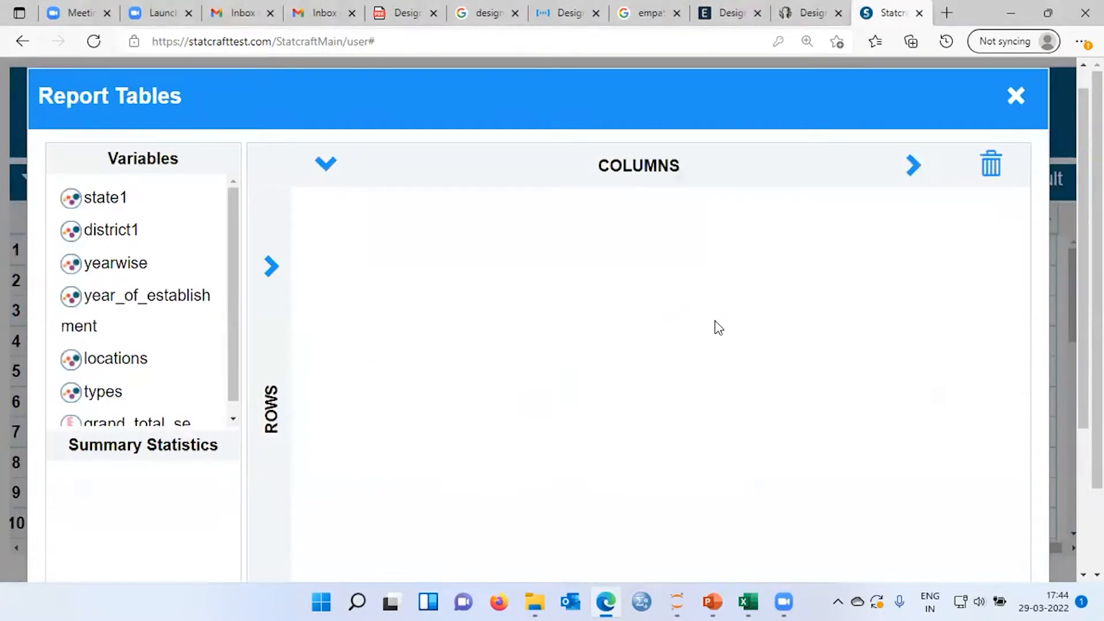
pyautogui.hotkey('ctrl', '-')
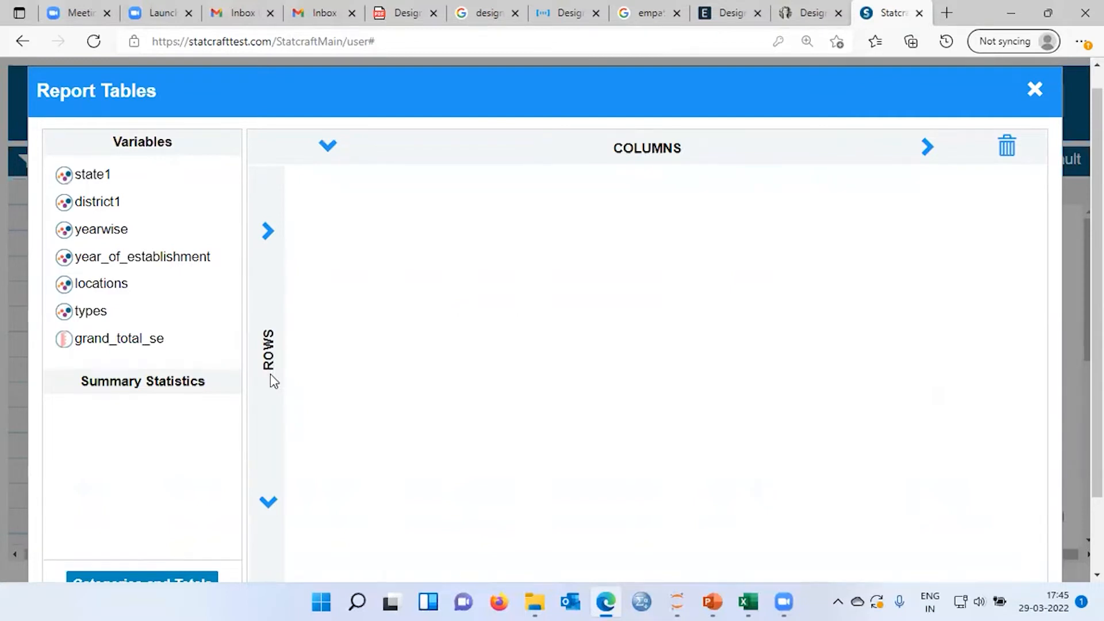
pyautogui.click(89, 180)
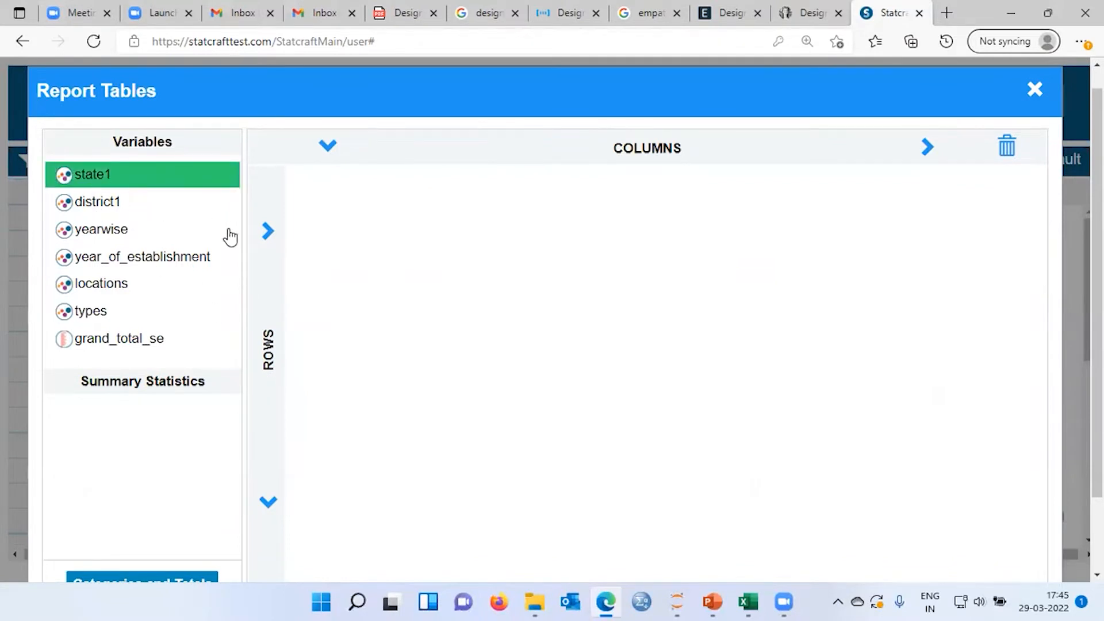
pyautogui.click(269, 506)
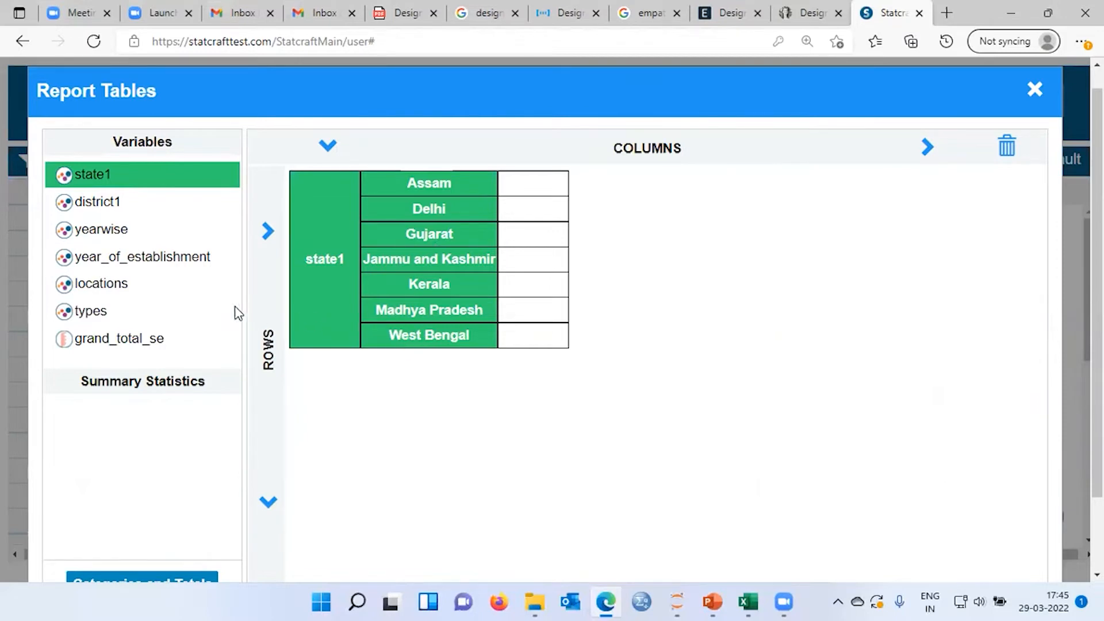
# Nest the types variable after state1 in the table's rows
pyautogui.click(95, 316)
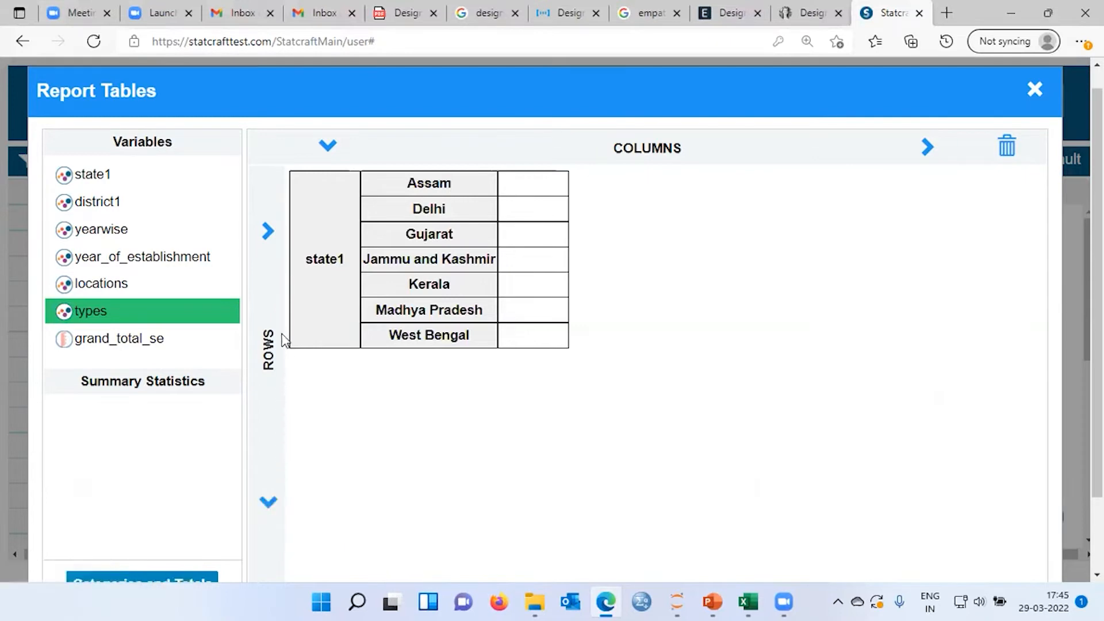
pyautogui.click(269, 234)
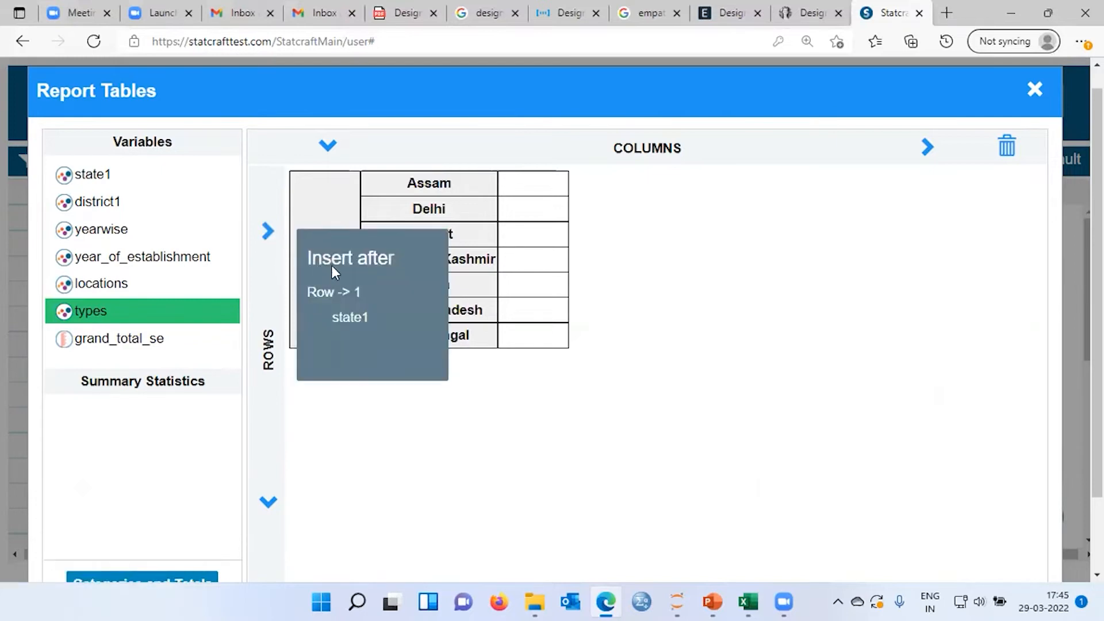
pyautogui.click(348, 318)
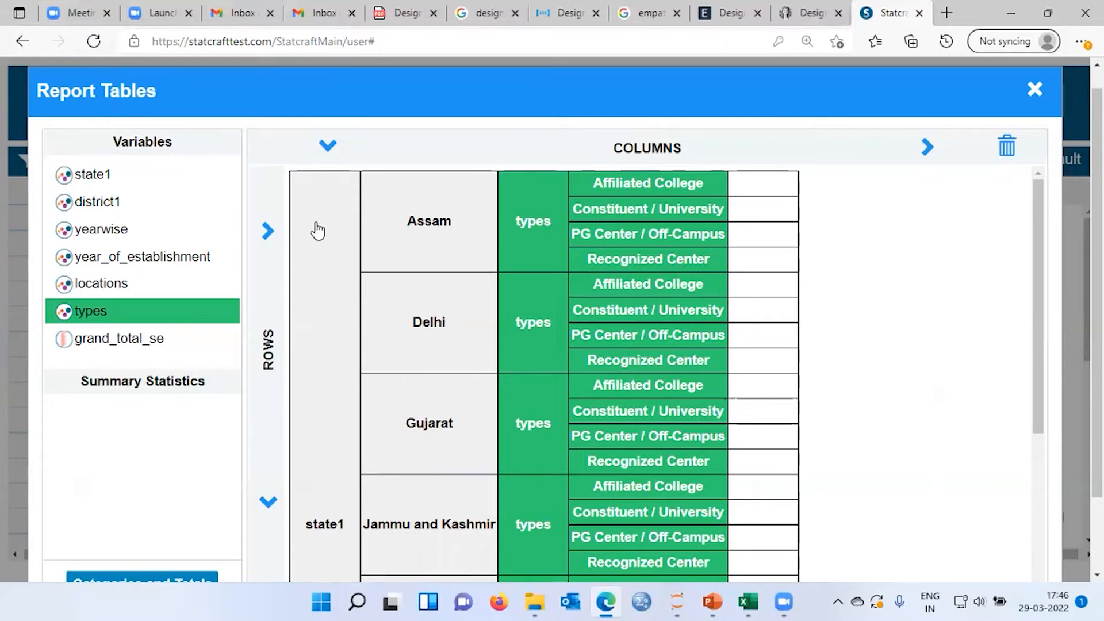
# Add yearwise as a column variable and nest locations under it
pyautogui.click(112, 235)
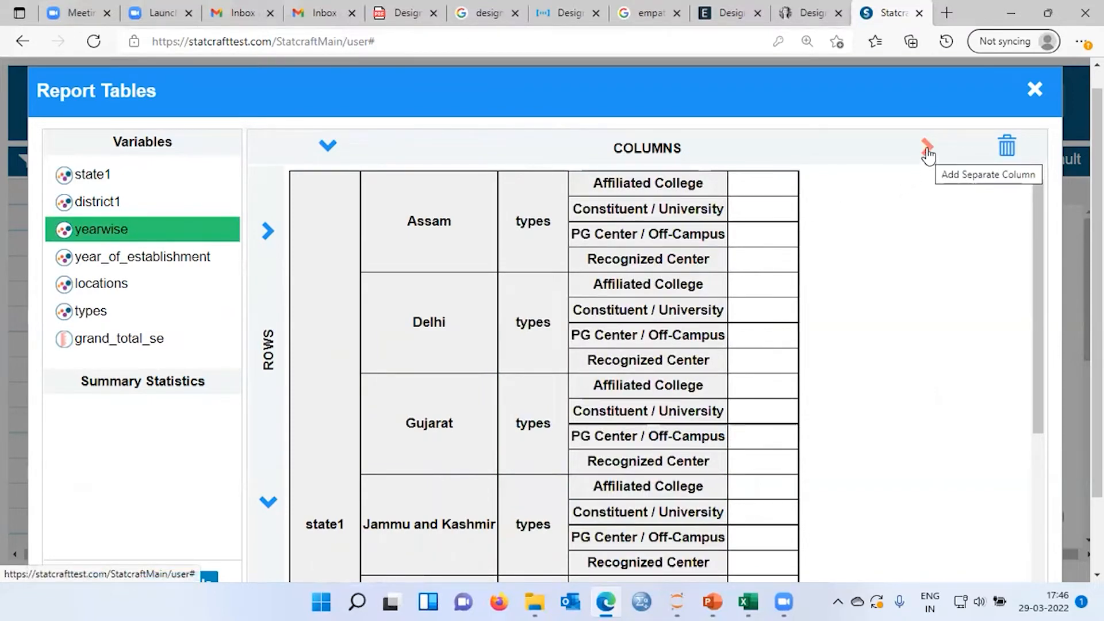
pyautogui.click(927, 150)
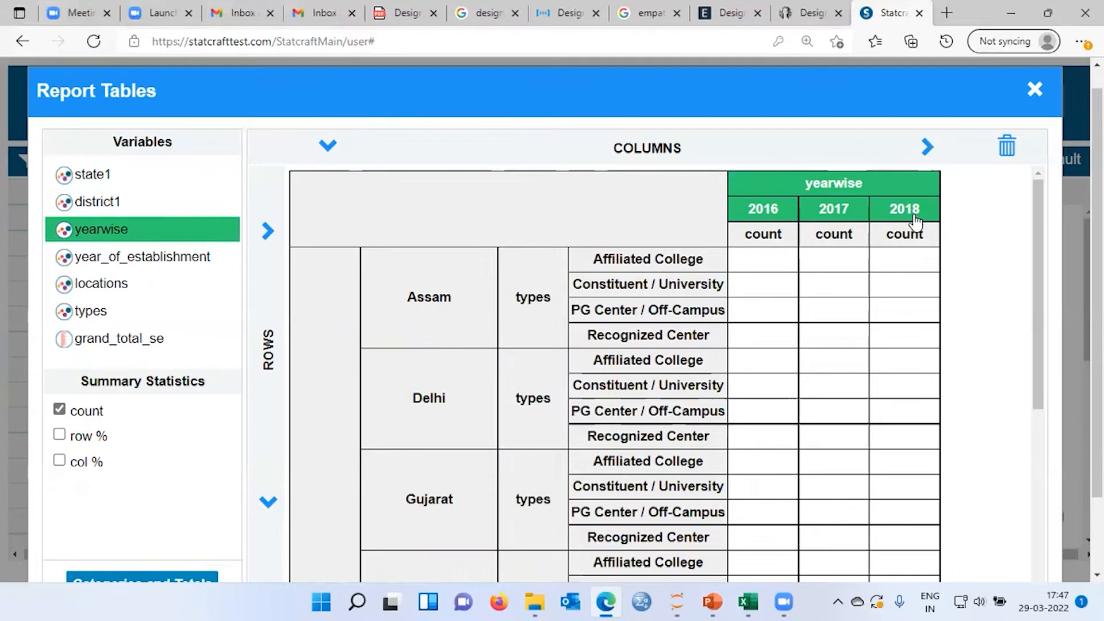
pyautogui.click(101, 289)
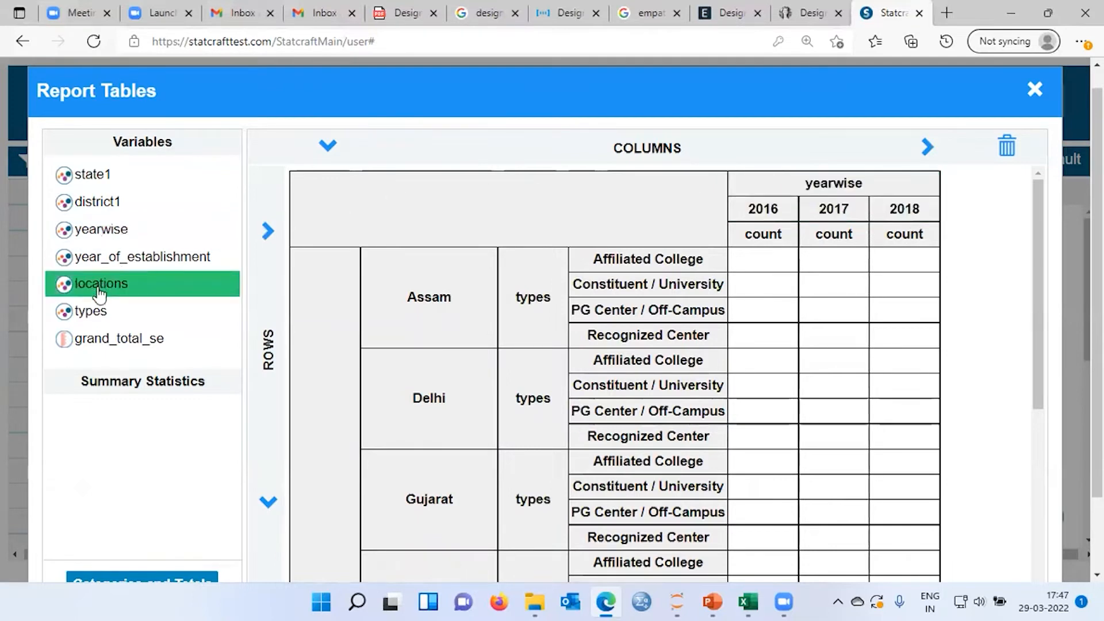
pyautogui.click(330, 152)
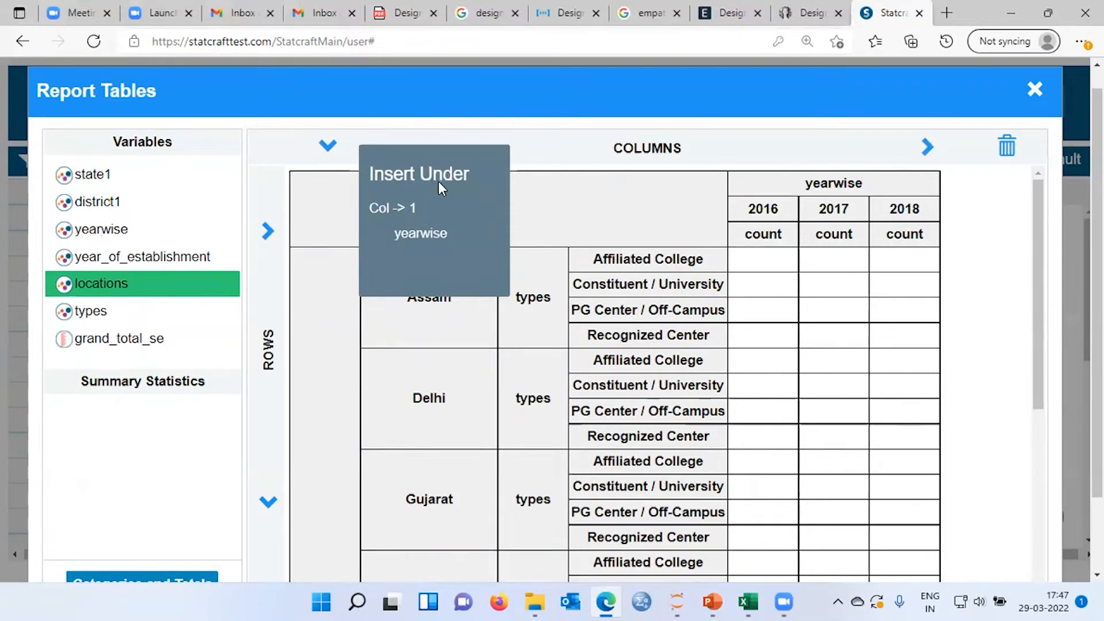
pyautogui.click(421, 234)
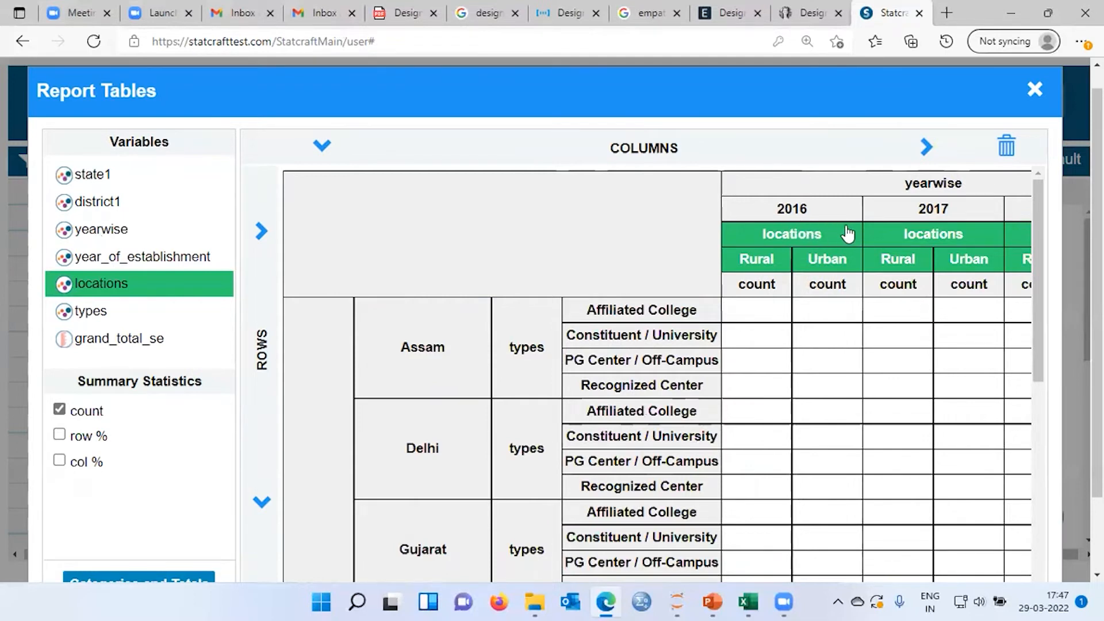
# Insert grand_total_se under locations in the table's columns
pyautogui.hotkey('ctrl', '-')
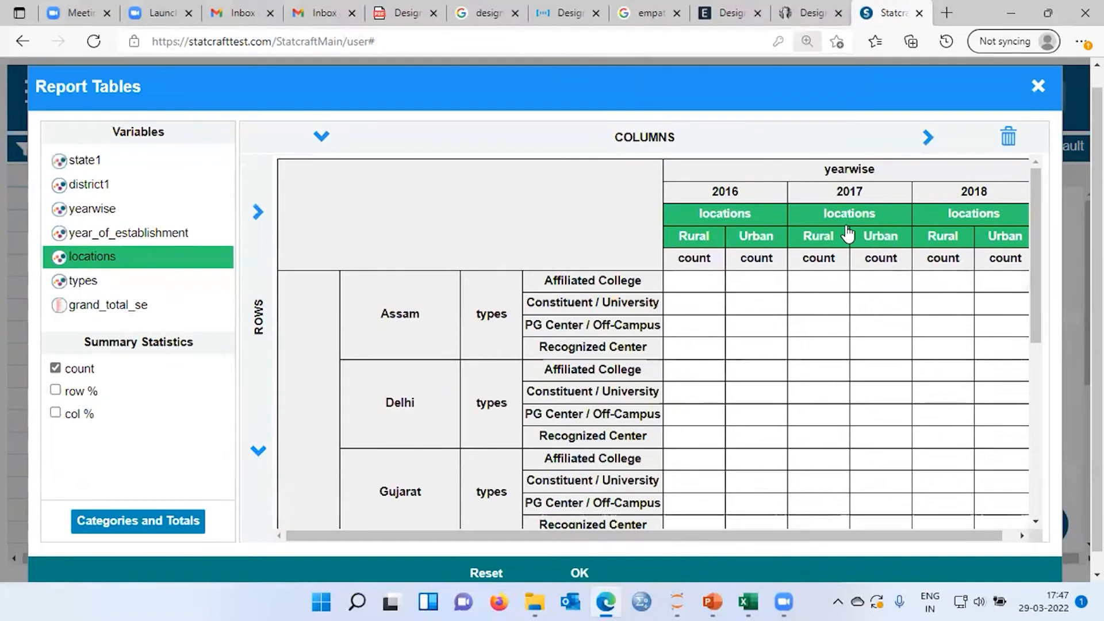
pyautogui.hotkey('ctrl', '-')
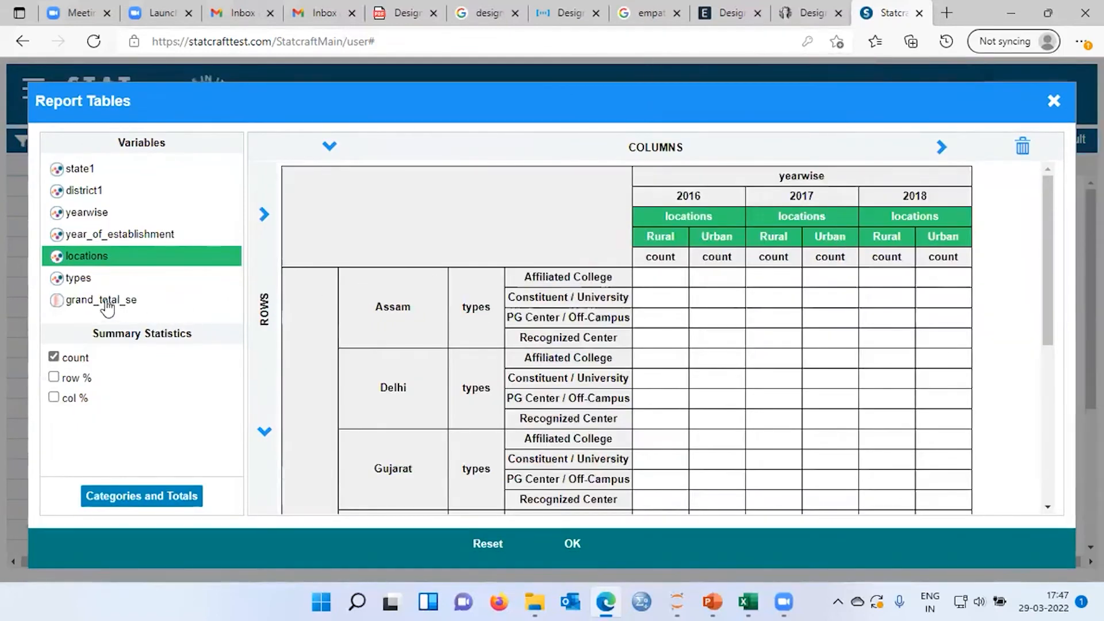
pyautogui.click(102, 300)
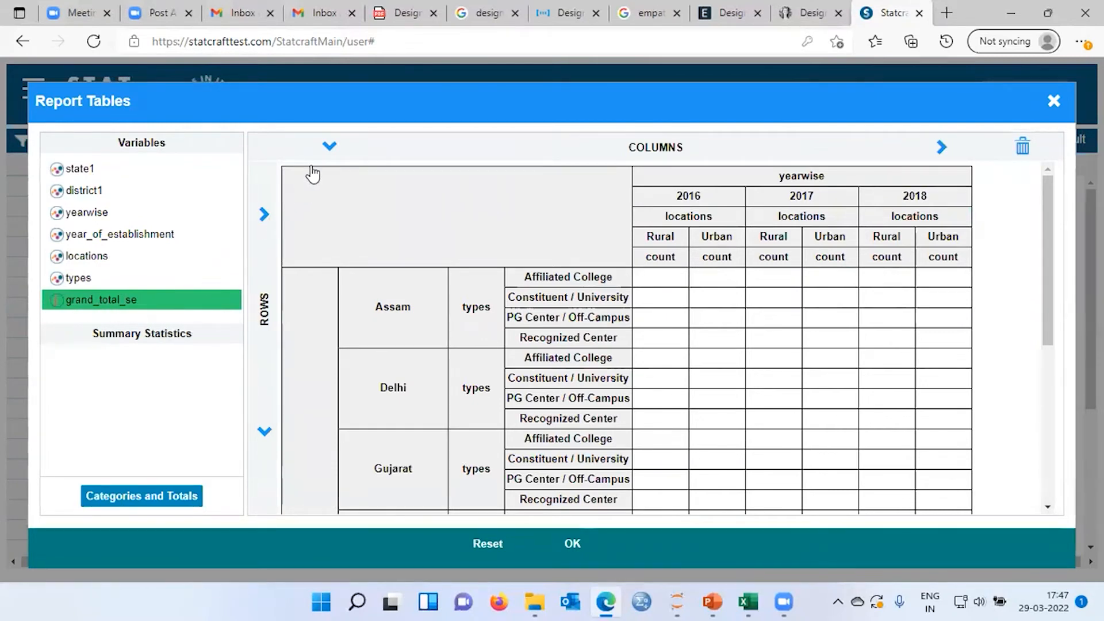
pyautogui.click(329, 151)
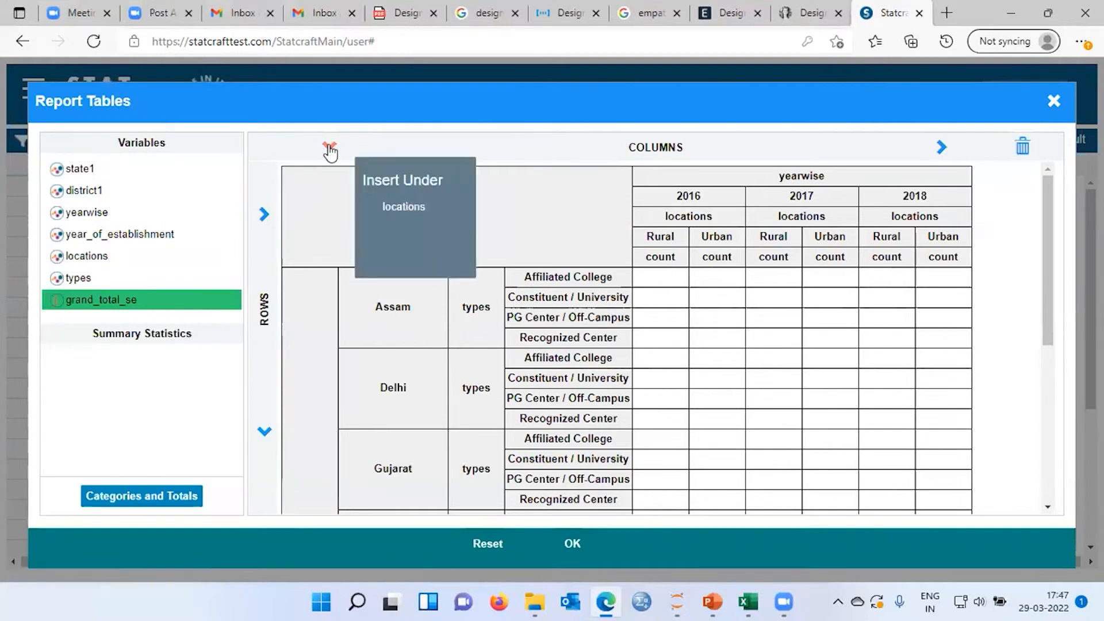
pyautogui.click(408, 209)
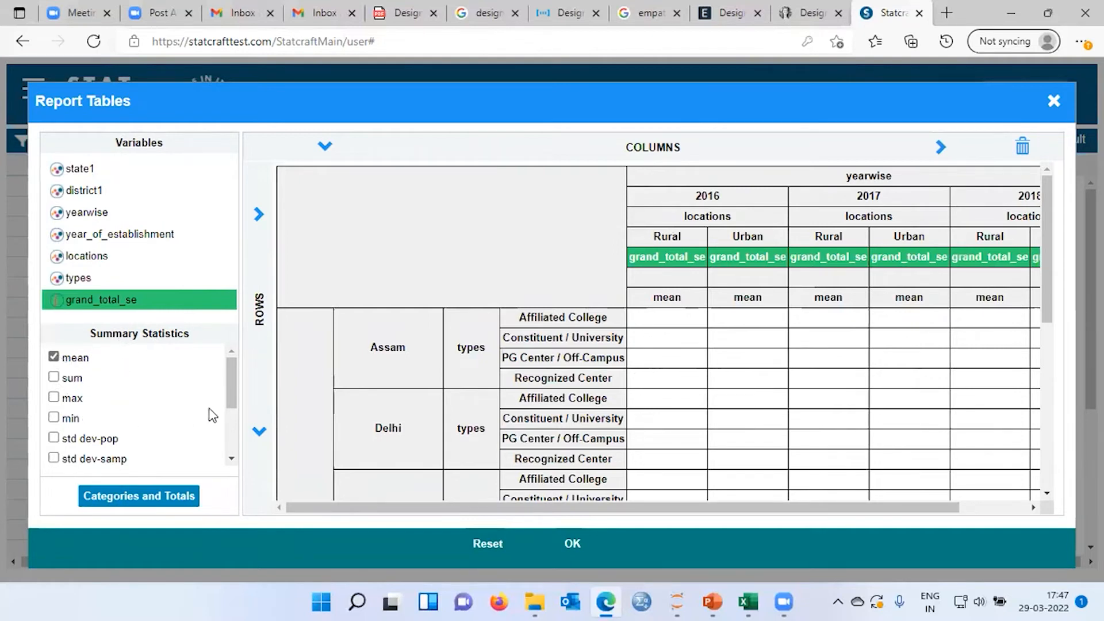
# Generate the report table with mean as the only summary statistic for grand_total_se
pyautogui.moveTo(234, 378); pyautogui.dragTo(226, 357)
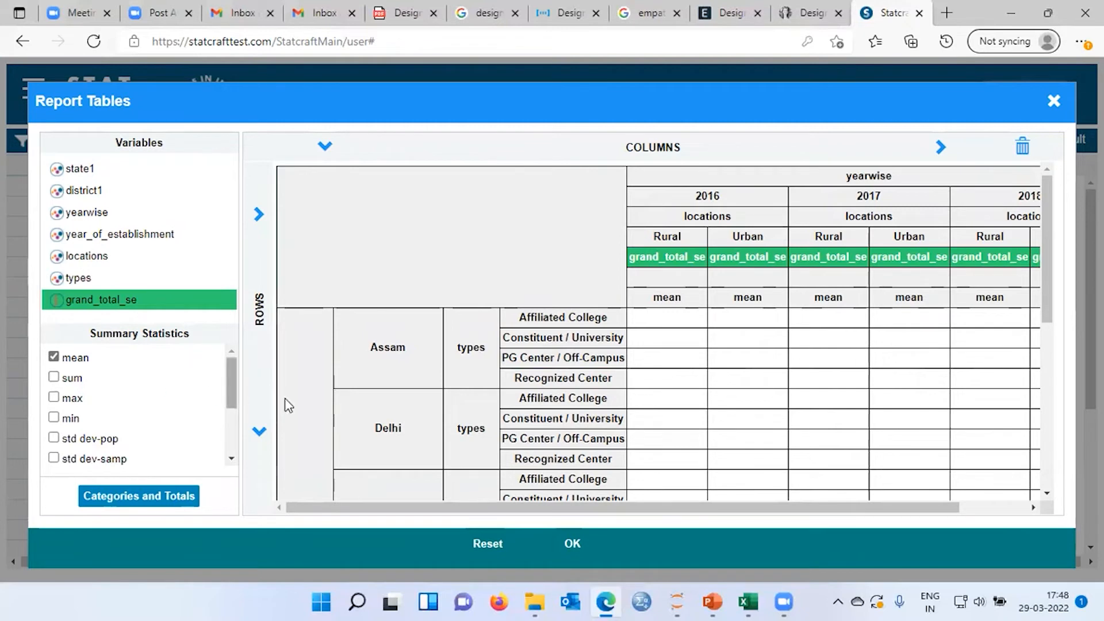
pyautogui.moveTo(739, 509); pyautogui.dragTo(746, 510)
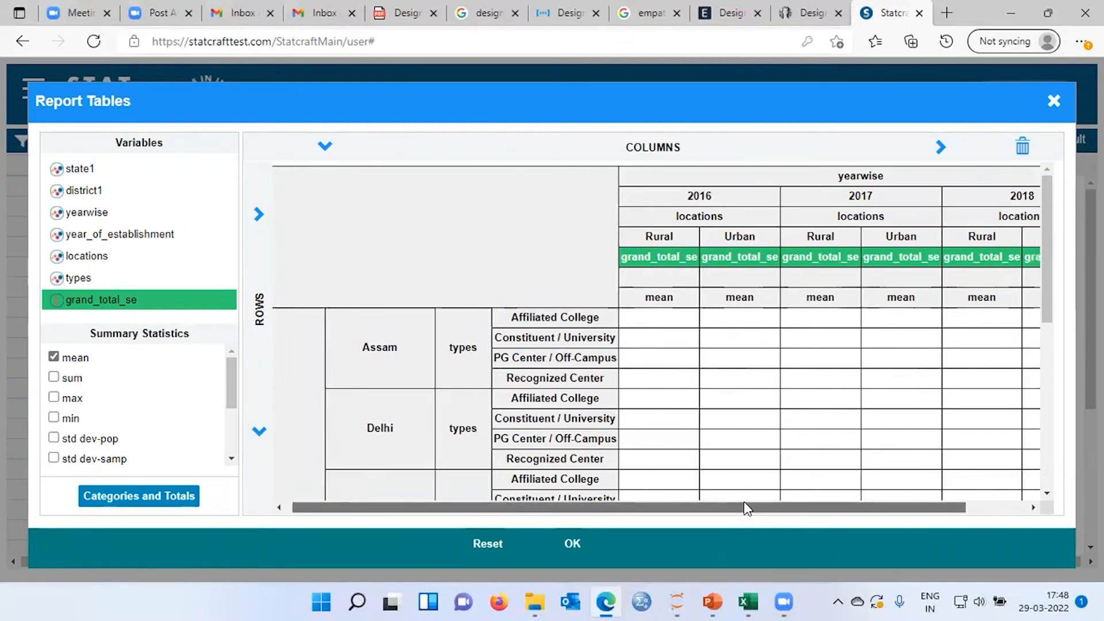
pyautogui.moveTo(746, 508); pyautogui.dragTo(735, 506)
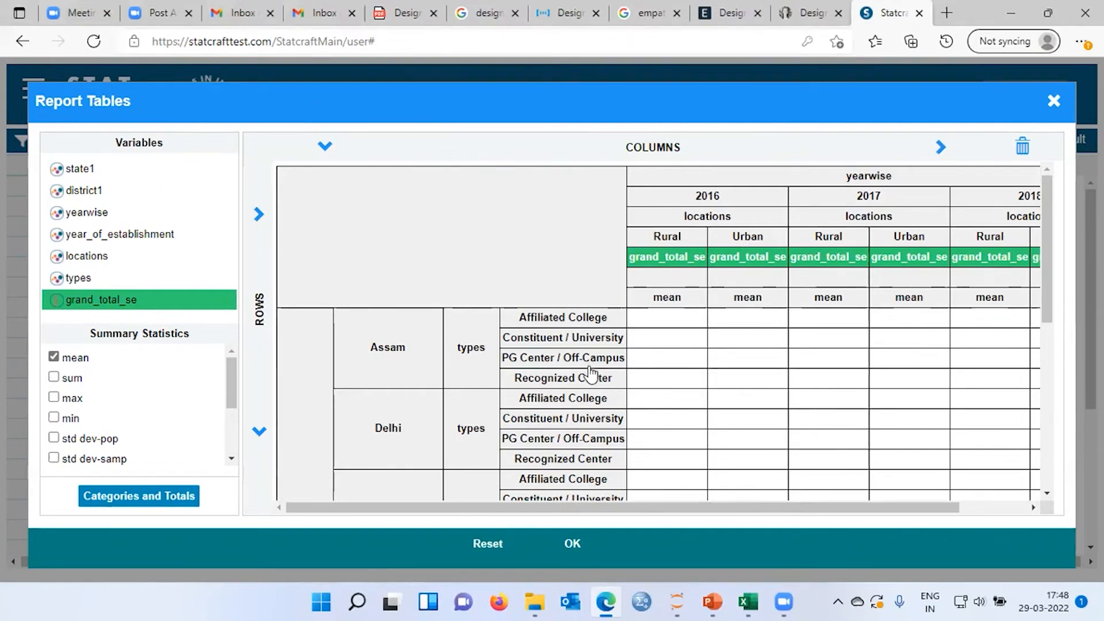
pyautogui.click(573, 544)
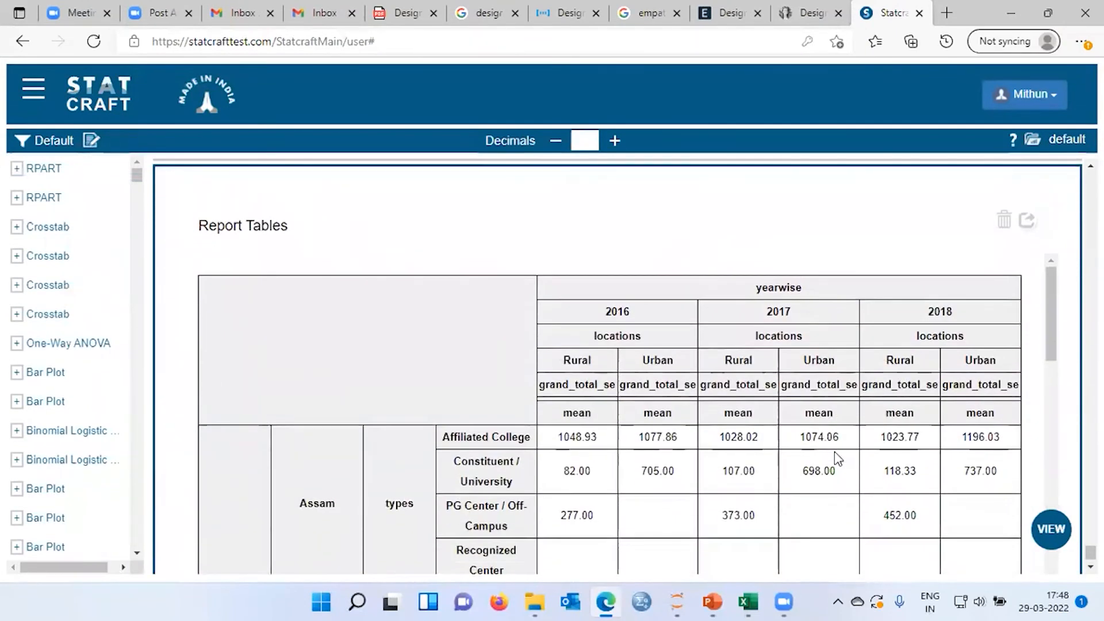
# Examine the mean grand_total_se values in the report by state, institution type, year and rural or urban location
pyautogui.scroll(-1, 838, 458)
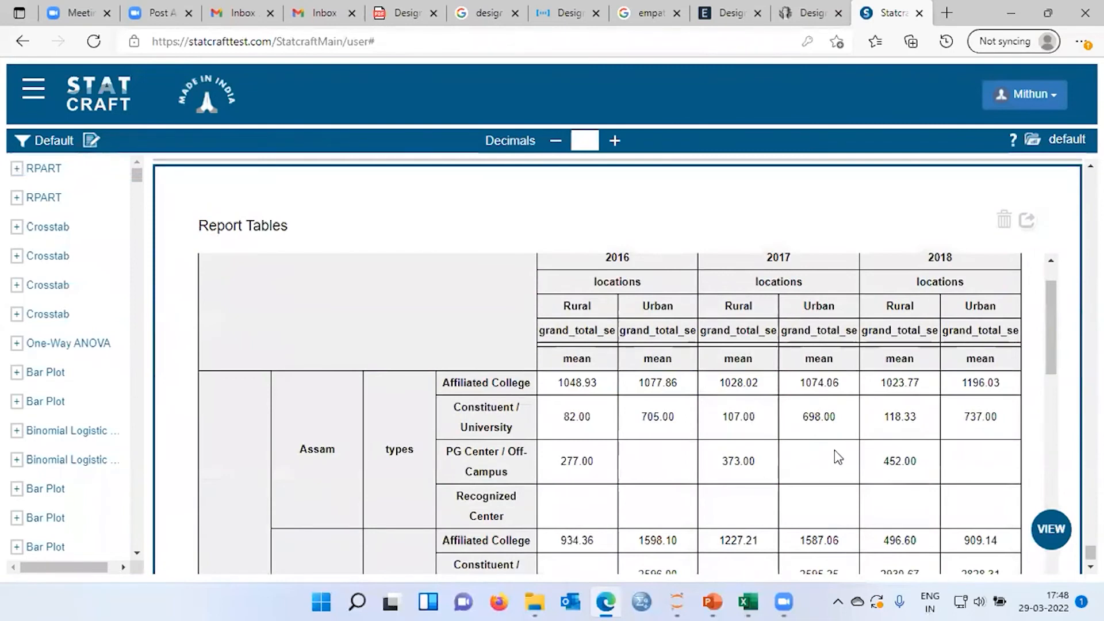
pyautogui.scroll(1, 837, 457)
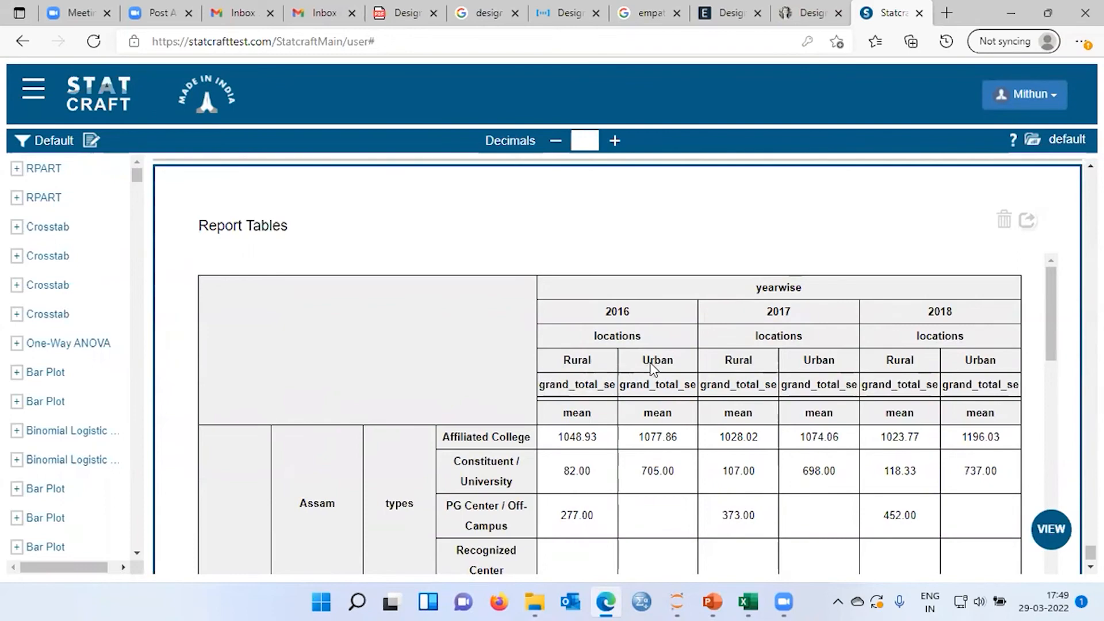
pyautogui.scroll(-1, 653, 367)
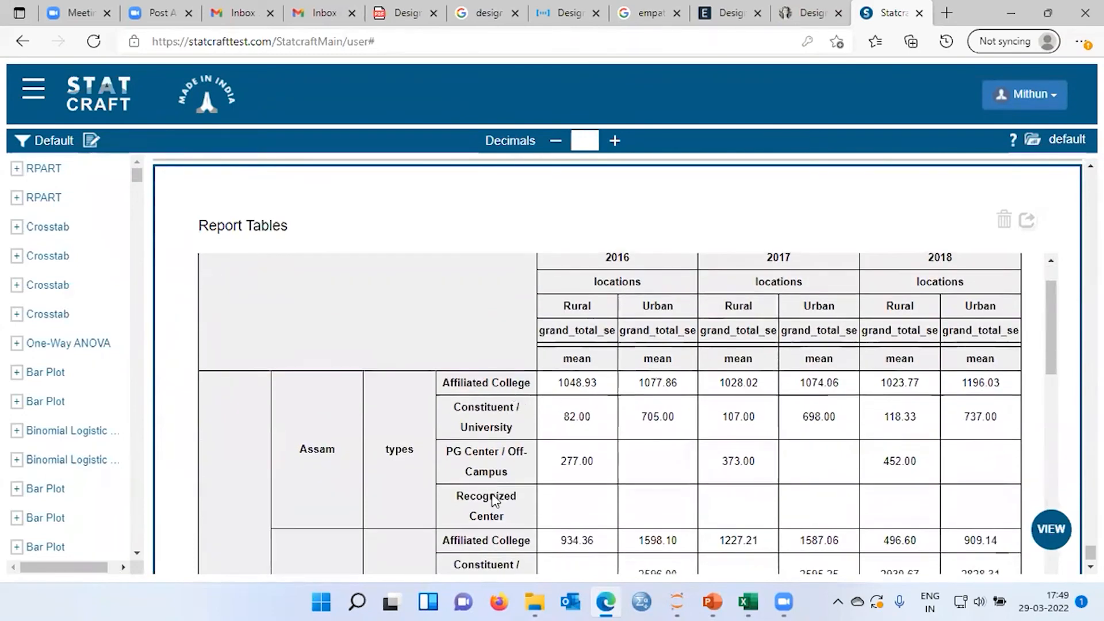
pyautogui.scroll(-14, 558, 486)
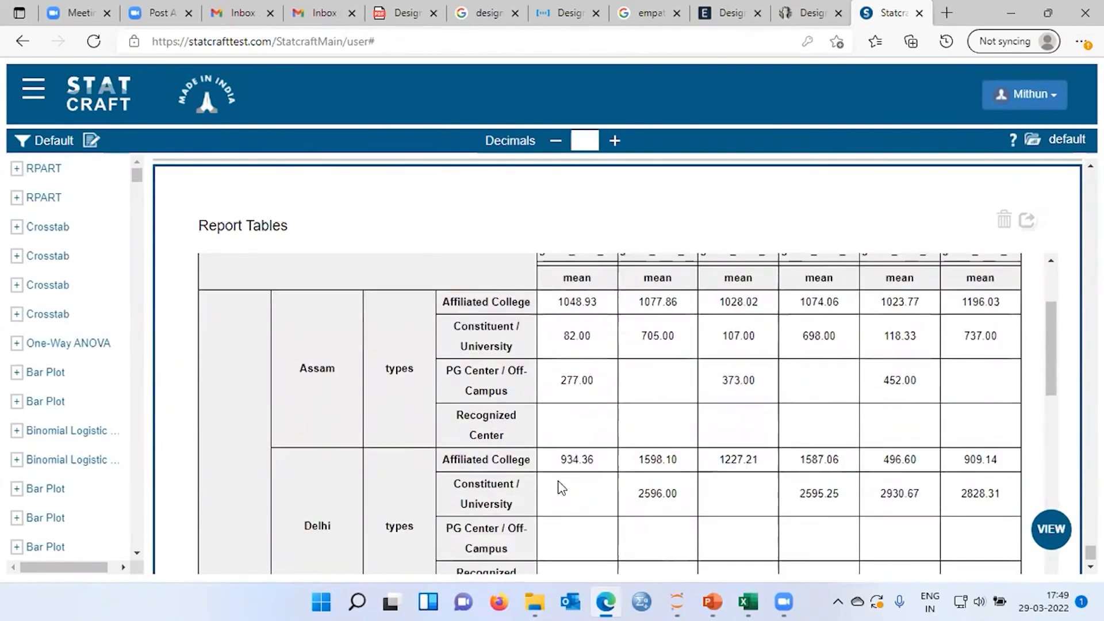
pyautogui.scroll(-3, 560, 487)
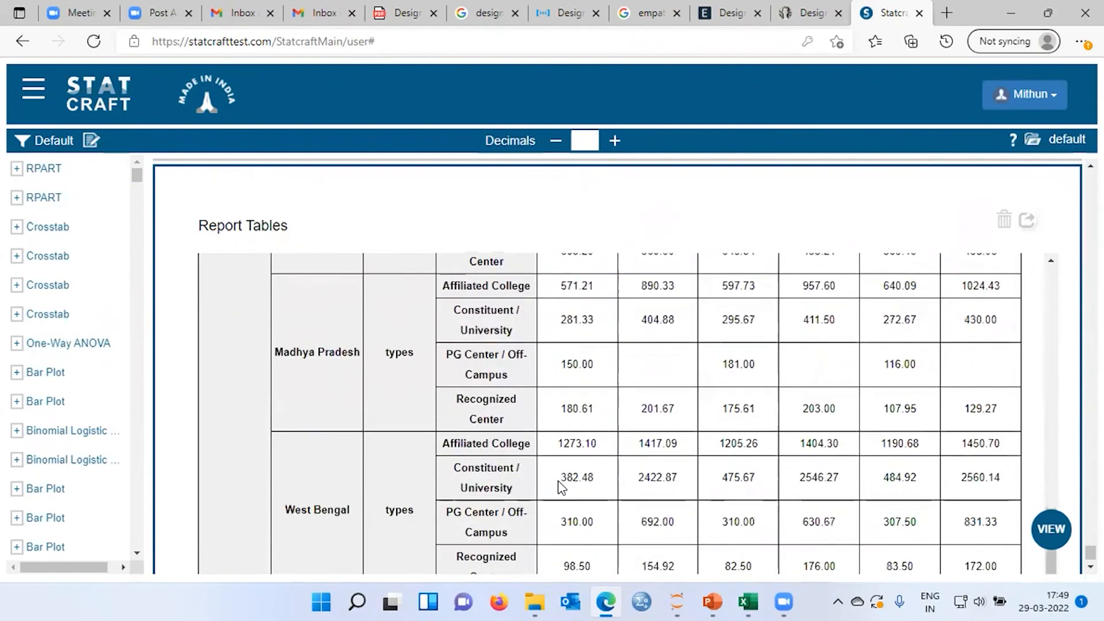
pyautogui.scroll(4, 561, 488)
pyautogui.scroll(10, 561, 488)
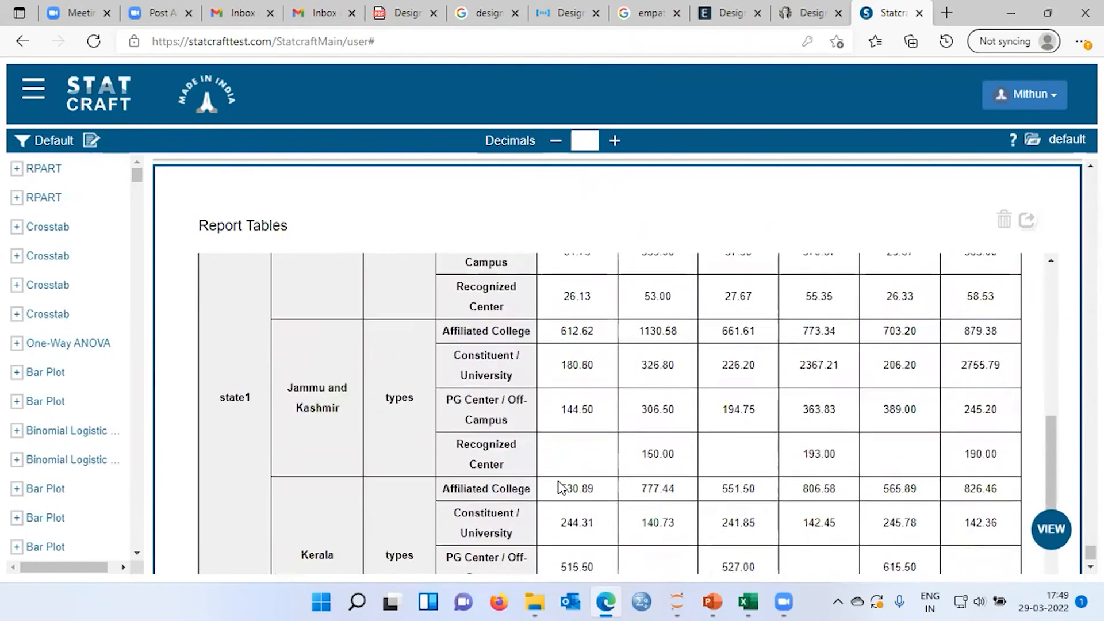
pyautogui.scroll(3, 561, 488)
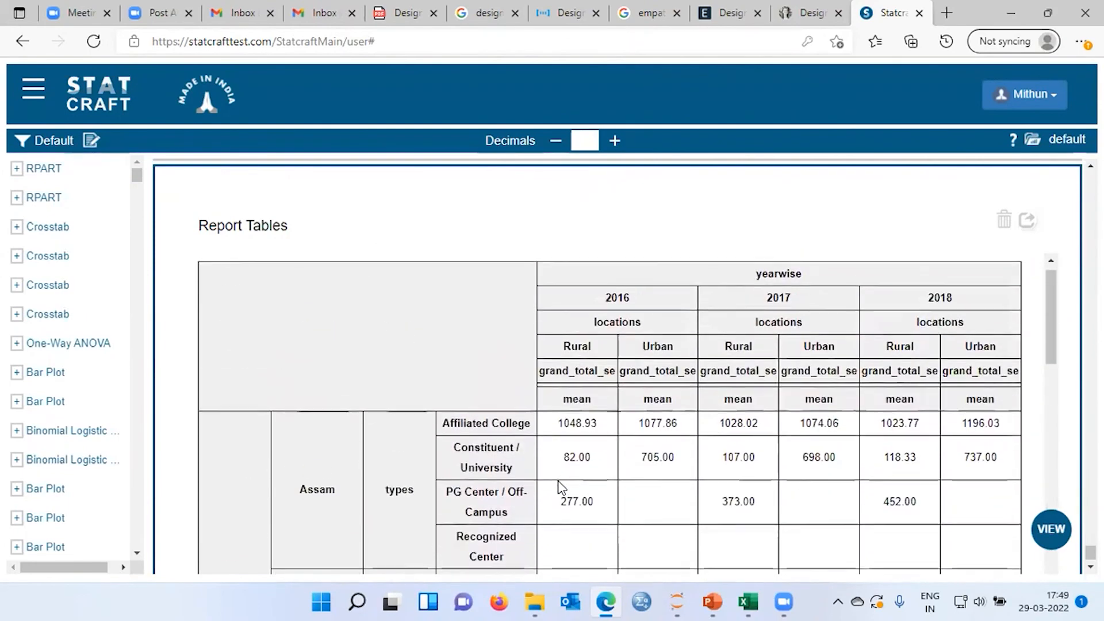